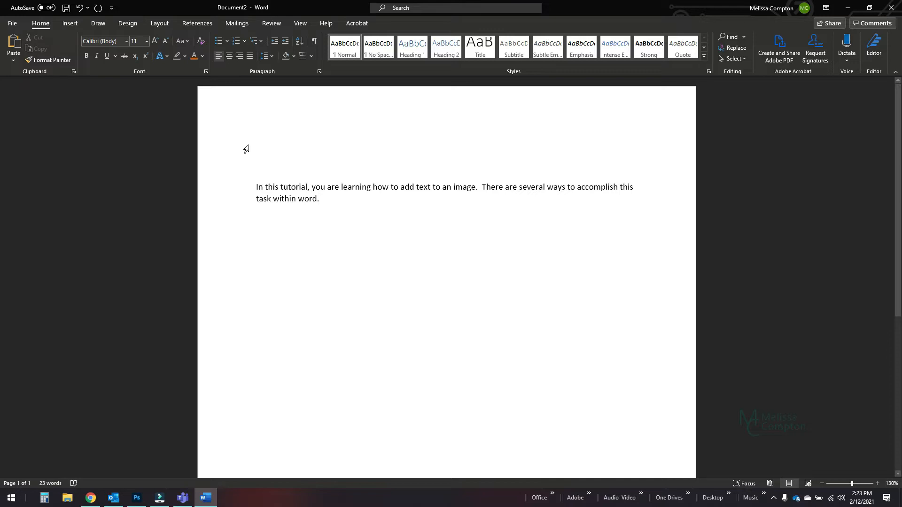
Step: Insert the picture "add text to a picture in word" from this device on the blank line above the paragraph
{"action": "left_click", "coordinate": [71, 23]}
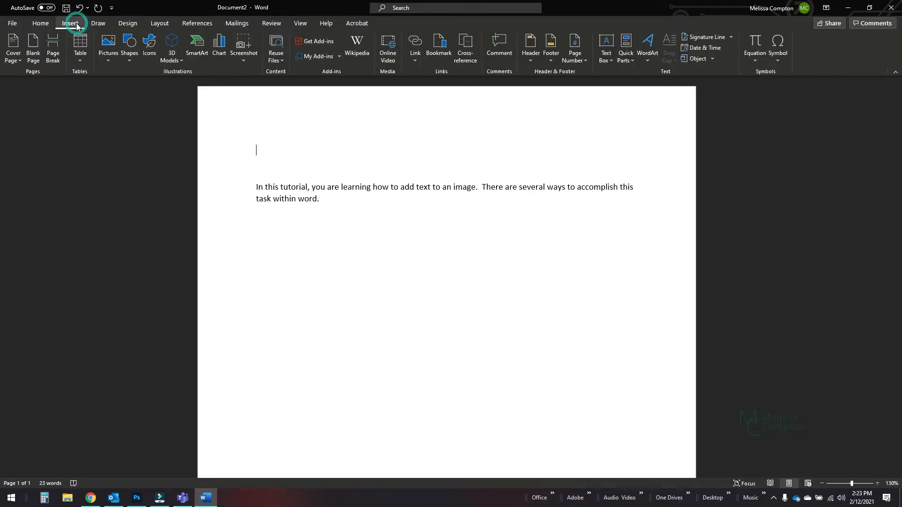
{"action": "left_click", "coordinate": [109, 55]}
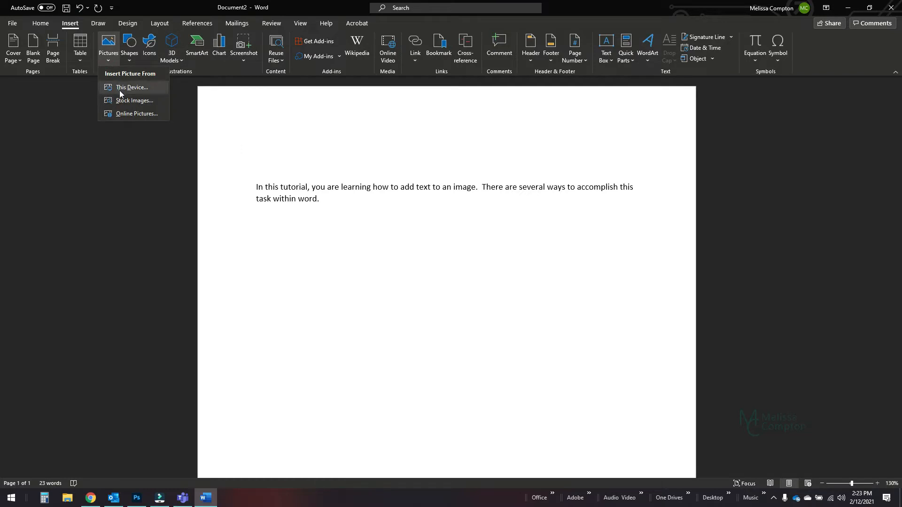
{"action": "left_click", "coordinate": [120, 91]}
{"action": "left_click", "coordinate": [163, 103]}
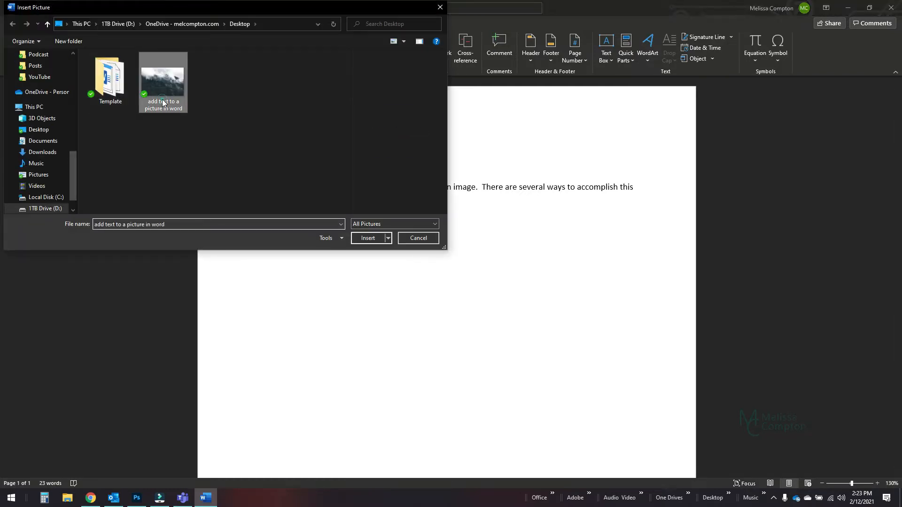
{"action": "double_click", "coordinate": [163, 103]}
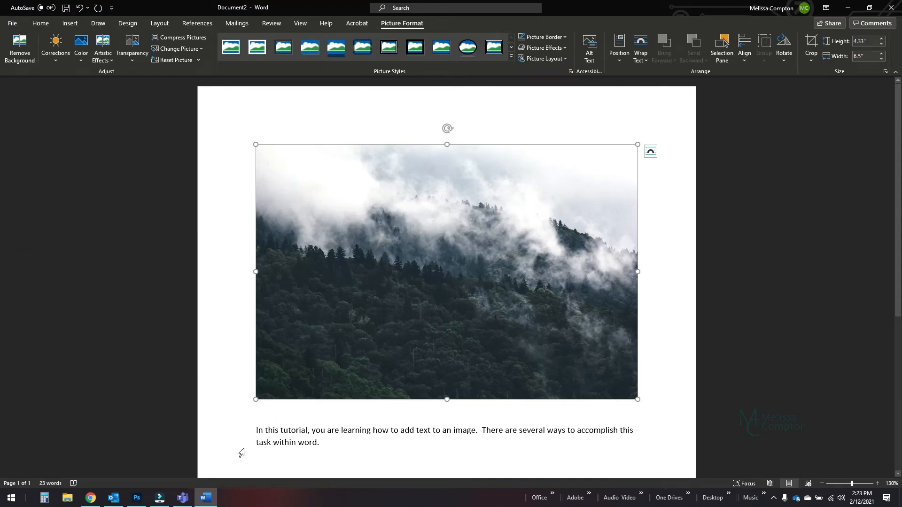
{"action": "left_click", "coordinate": [256, 431]}
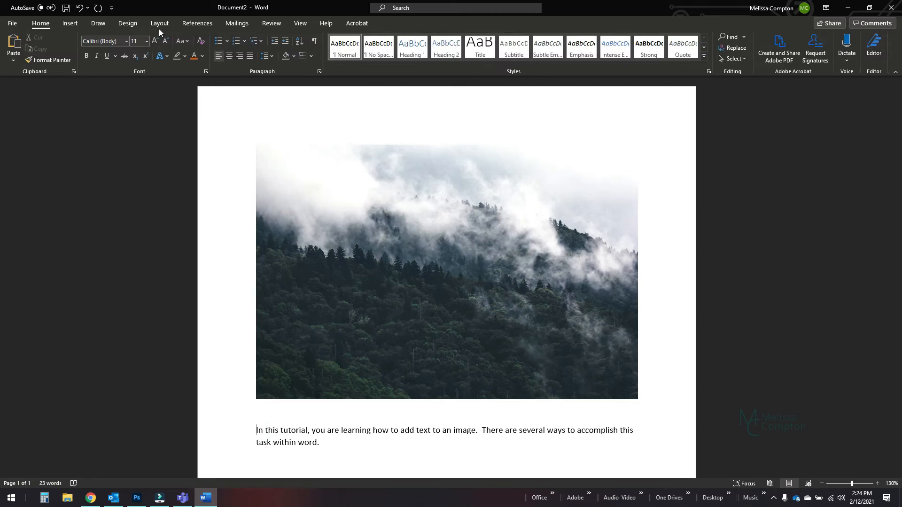
Step: Draw a text box about 1.74" by 4.11" over the picture's lower half reading "As I watched the fog lift, I knew it was going to be a beautiful day!"
{"action": "left_click", "coordinate": [74, 24]}
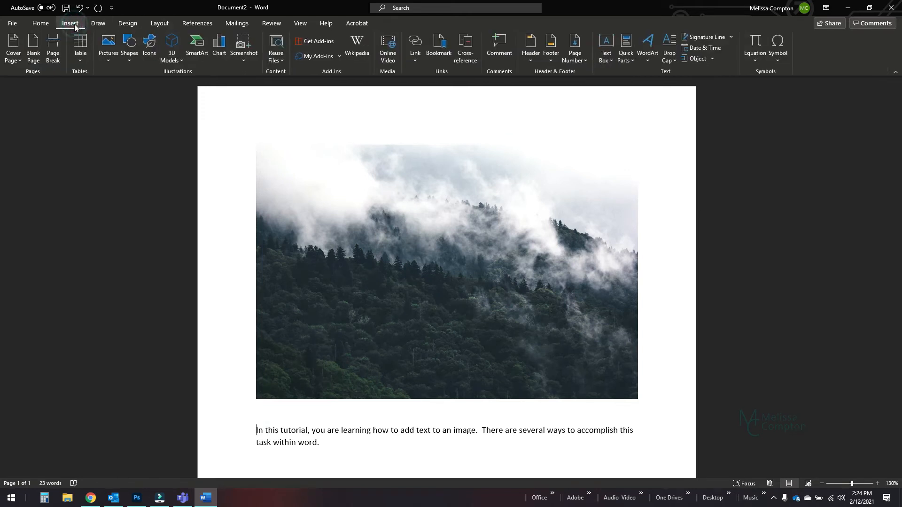
{"action": "left_click", "coordinate": [610, 61]}
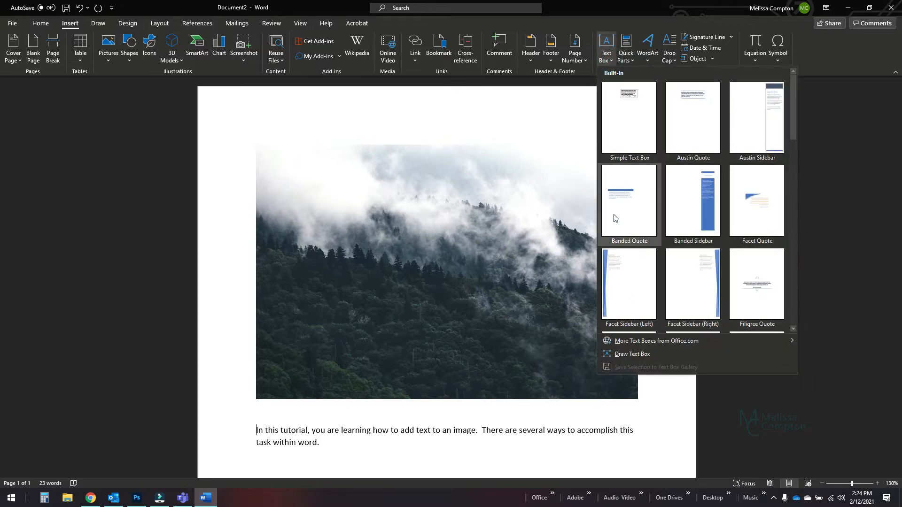
{"action": "left_click", "coordinate": [633, 355]}
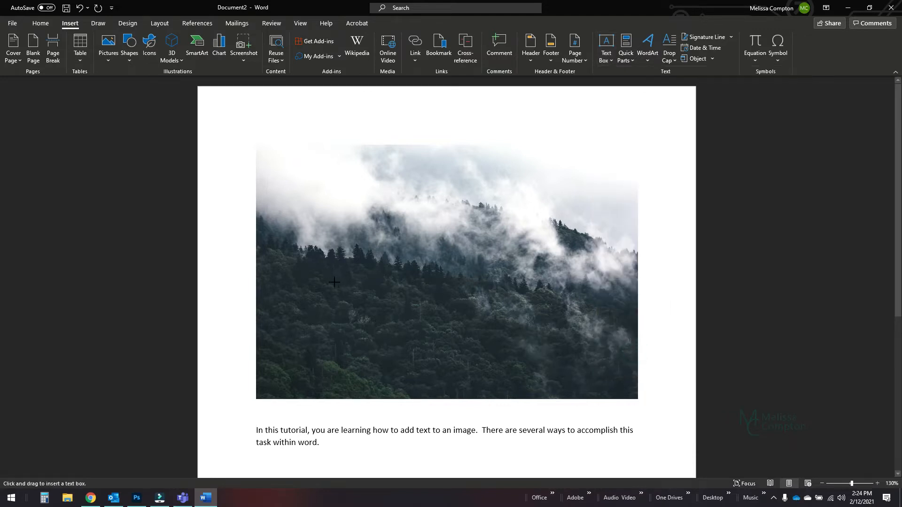
{"action": "left_click_drag", "start_coordinate": [285, 268], "coordinate": [526, 370]}
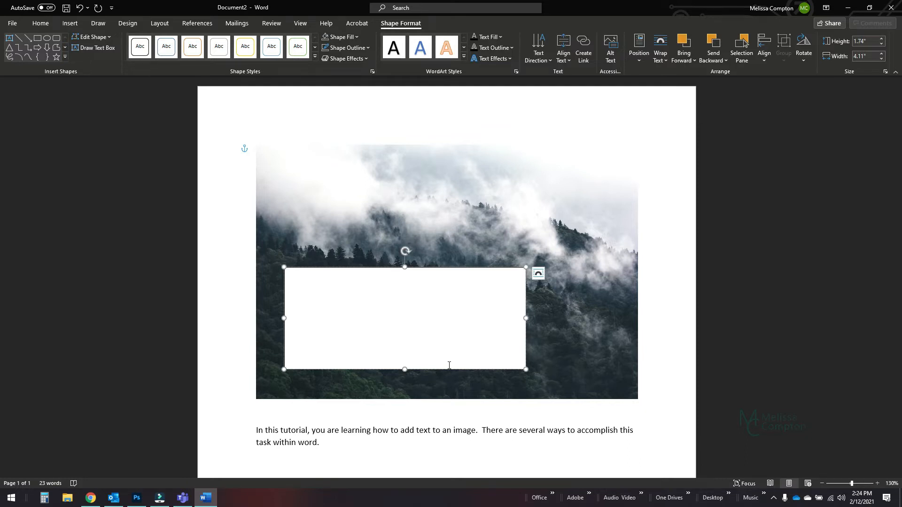
{"action": "type", "text": "As I watched the fog lift, I knew it w"}
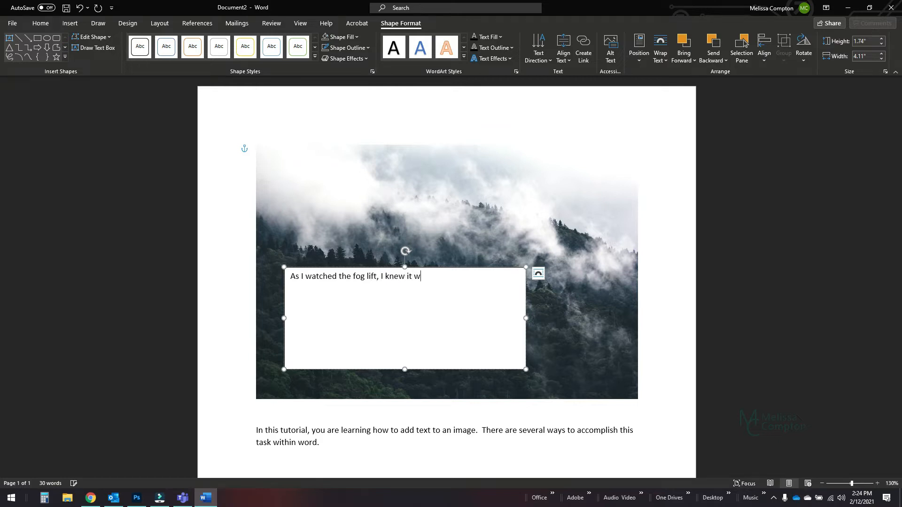
{"action": "type", "text": "as going to be a beautiful day!"}
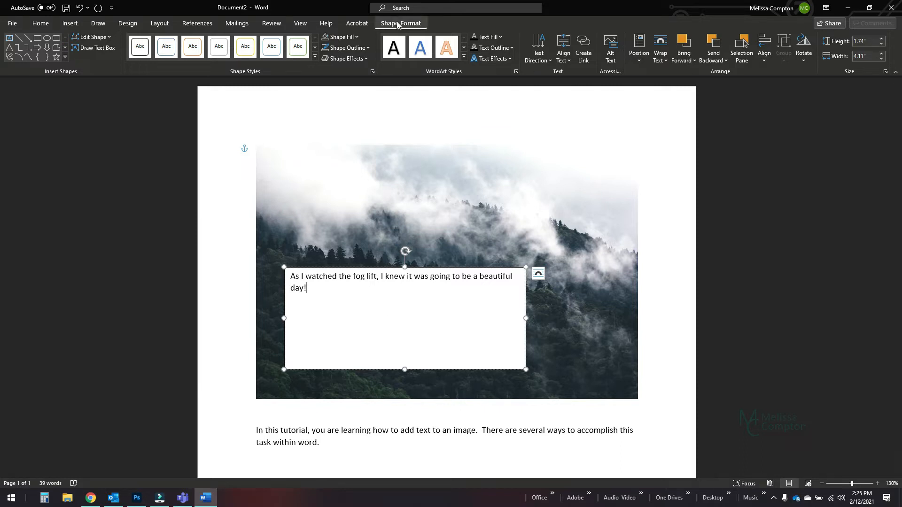
Step: Remove the fill and the outline from the text box on the picture
{"action": "left_click", "coordinate": [357, 38]}
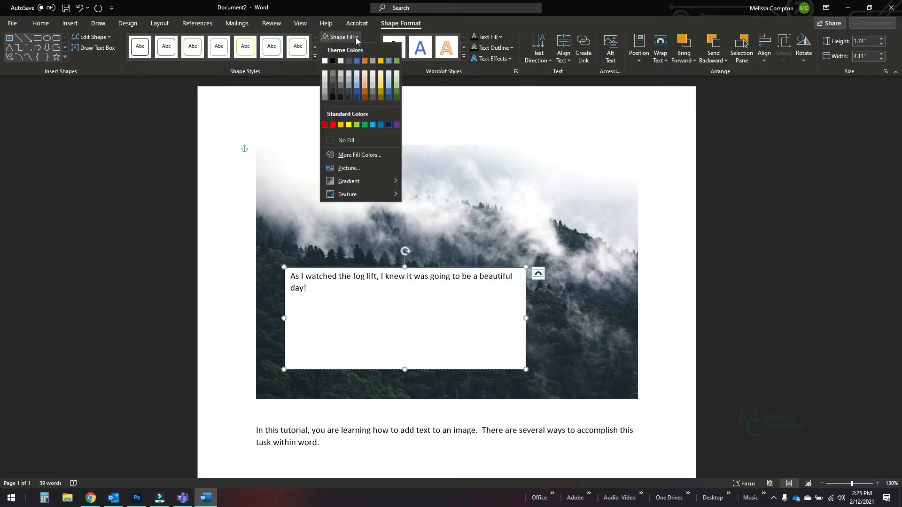
{"action": "left_click", "coordinate": [346, 140]}
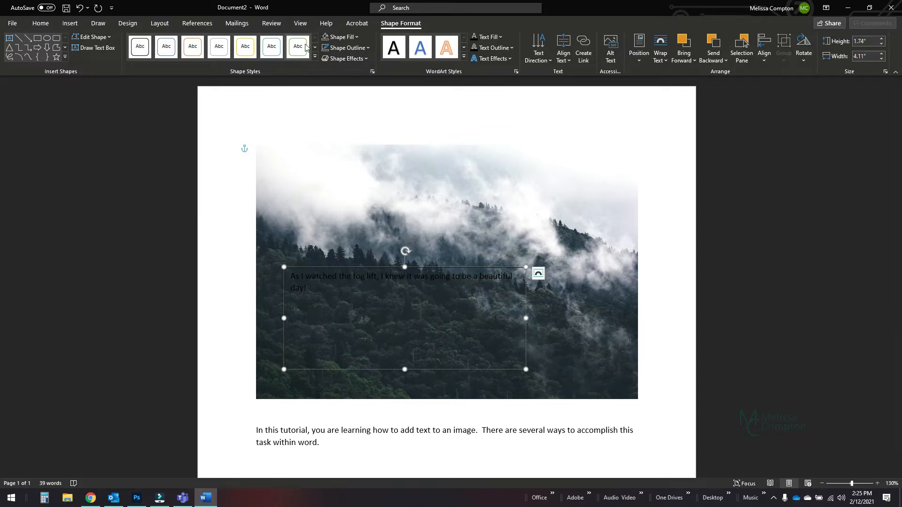
{"action": "left_click", "coordinate": [368, 48]}
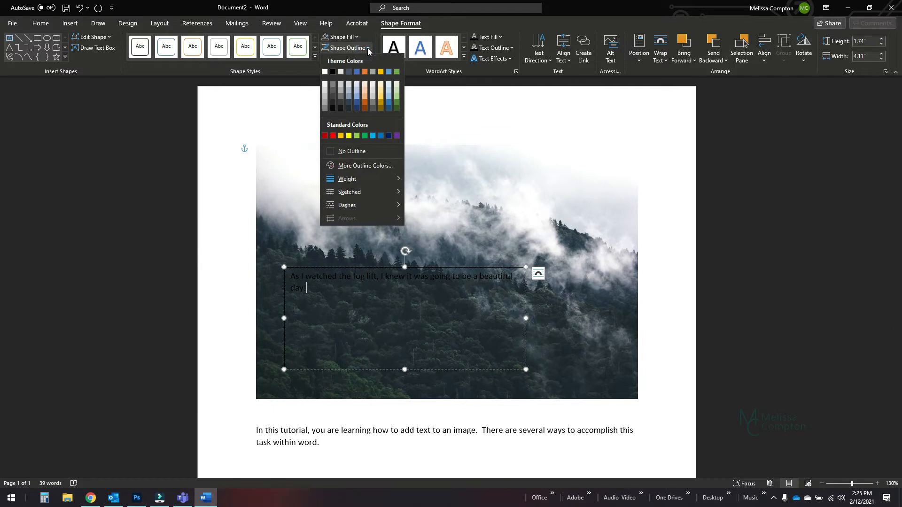
{"action": "left_click", "coordinate": [362, 152]}
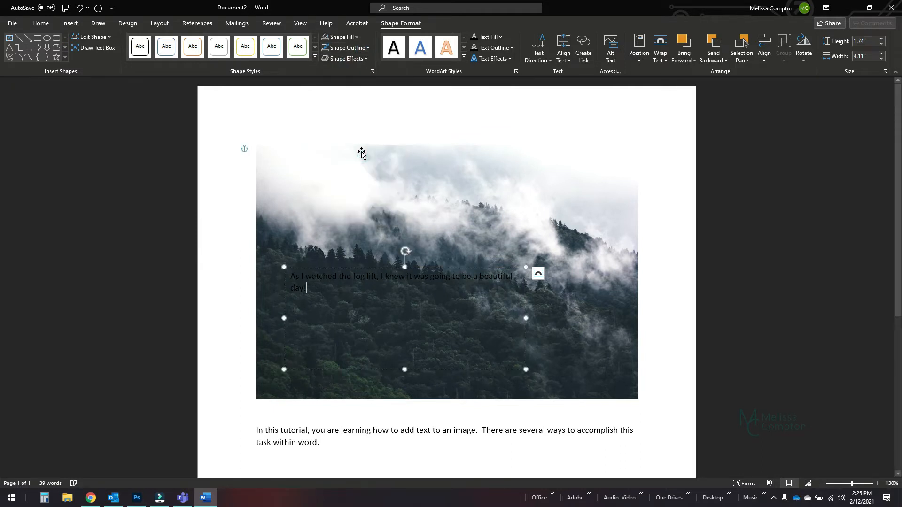
{"action": "left_click", "coordinate": [256, 431]}
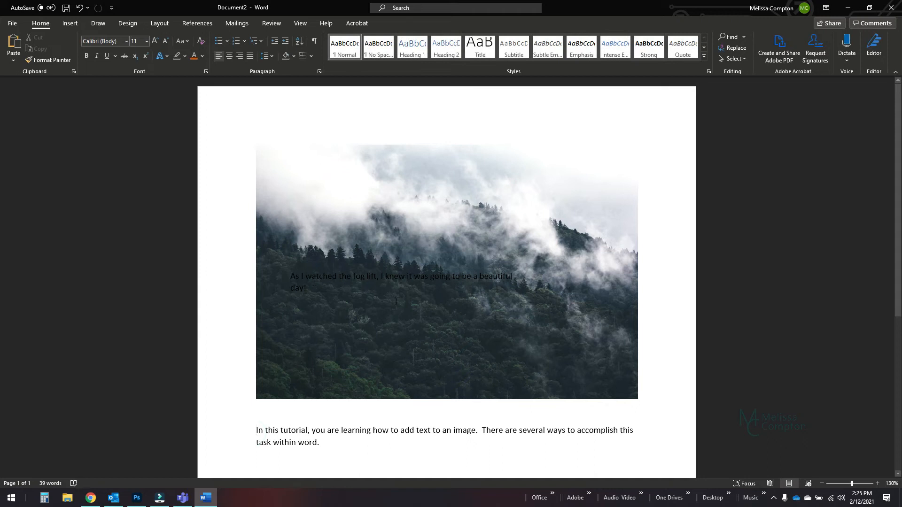
Step: Select all the text in the text box and set its font size to 22
{"action": "left_click", "coordinate": [319, 290]}
{"action": "left_click", "coordinate": [286, 279]}
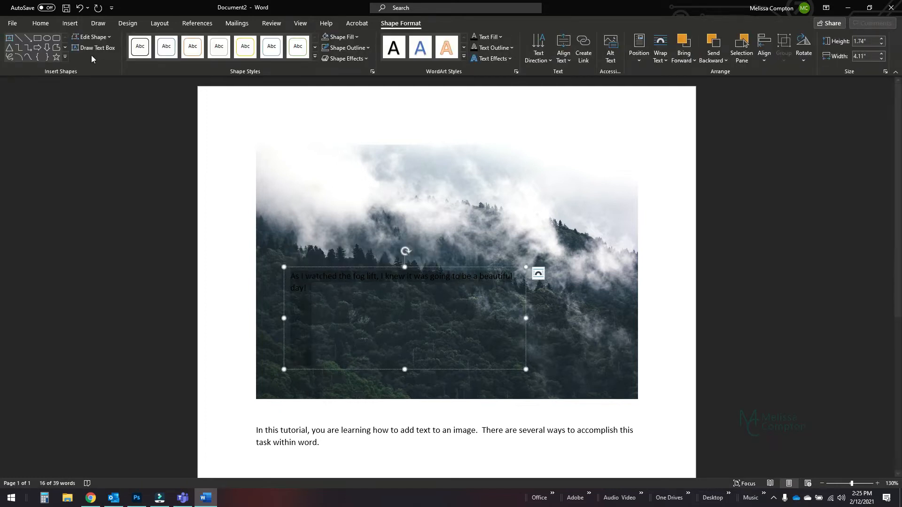
{"action": "left_click", "coordinate": [40, 23]}
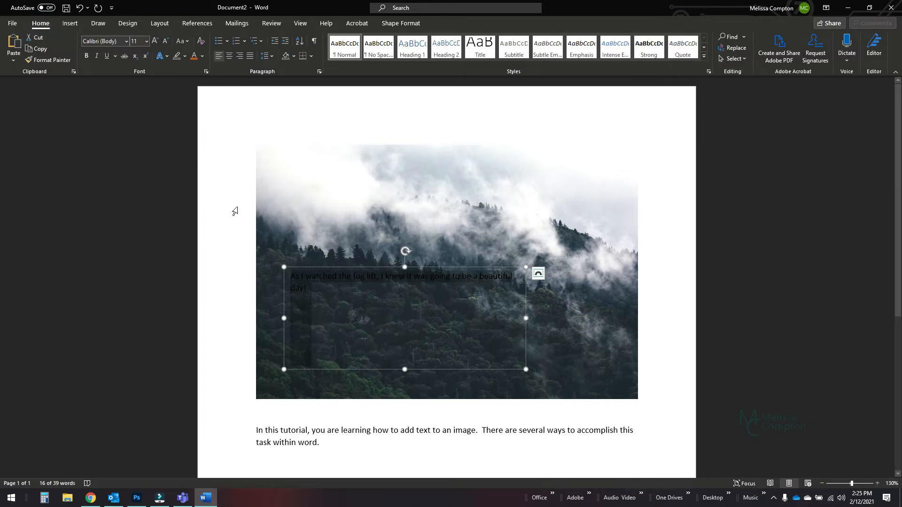
{"action": "left_click", "coordinate": [155, 41]}
{"action": "left_click", "coordinate": [165, 42]}
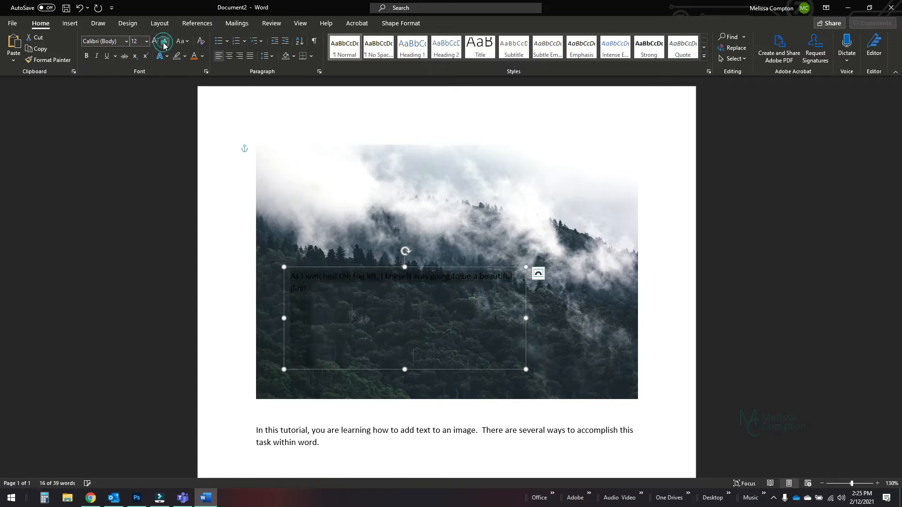
{"action": "left_click", "coordinate": [140, 41]}
{"action": "type", "text": "22"}
{"action": "key", "text": "Return"}
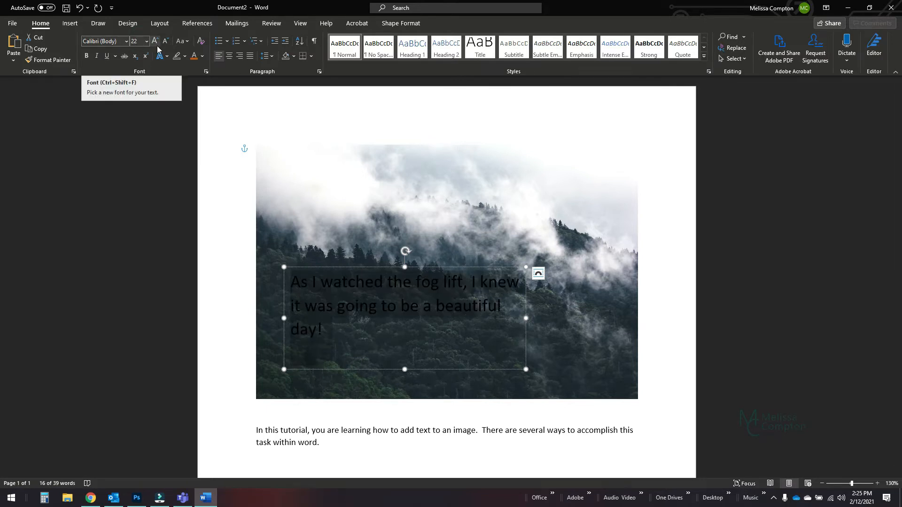
Step: Color the selected text box text yellow, then apply the gold text effect from the first row of presets
{"action": "left_click", "coordinate": [202, 56]}
{"action": "left_click", "coordinate": [217, 159]}
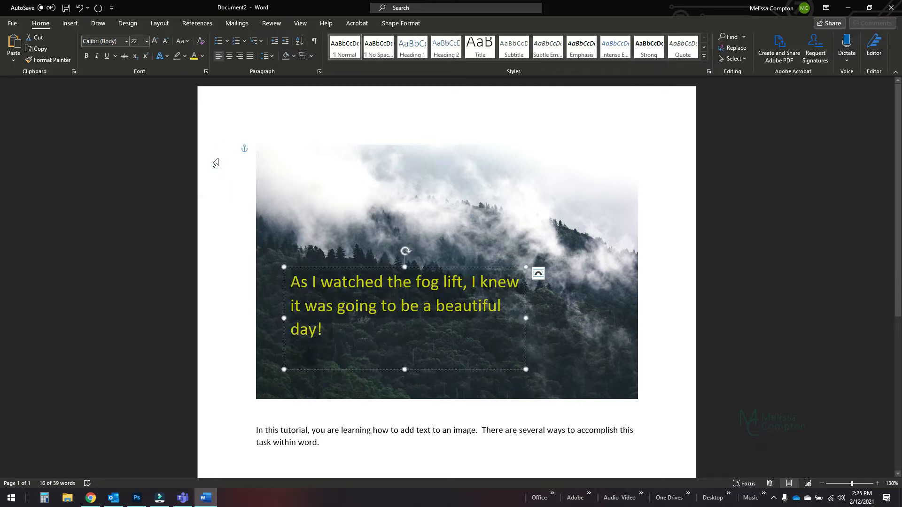
{"action": "left_click", "coordinate": [166, 56]}
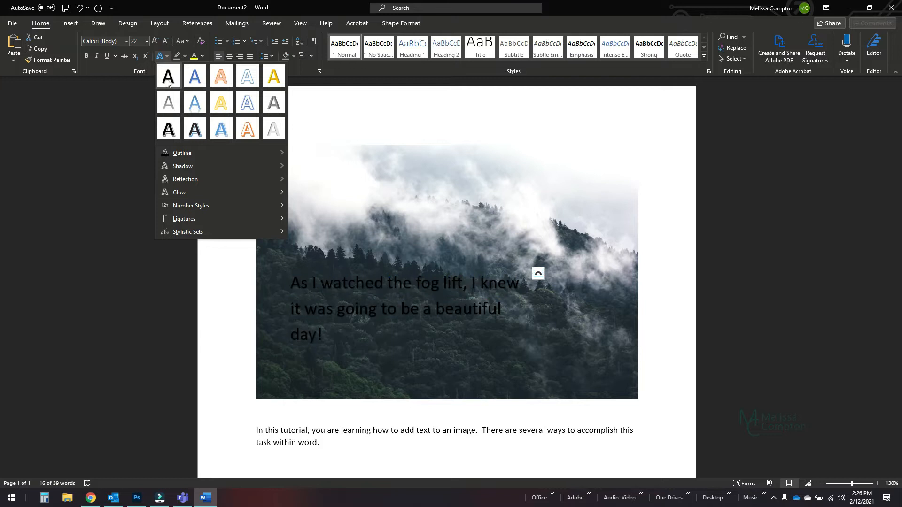
{"action": "left_click", "coordinate": [275, 75]}
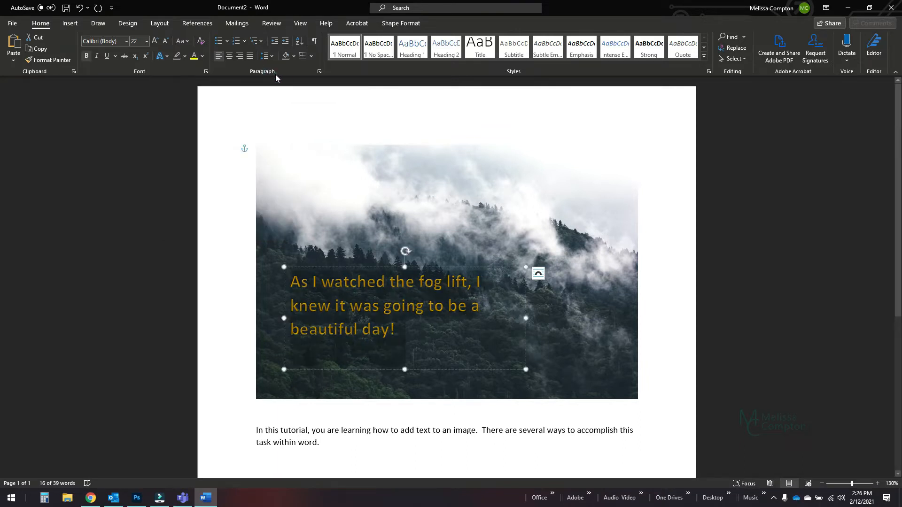
Step: Try other alignments such as right alignment on the text box's text, then center it within the box
{"action": "left_click", "coordinate": [220, 57]}
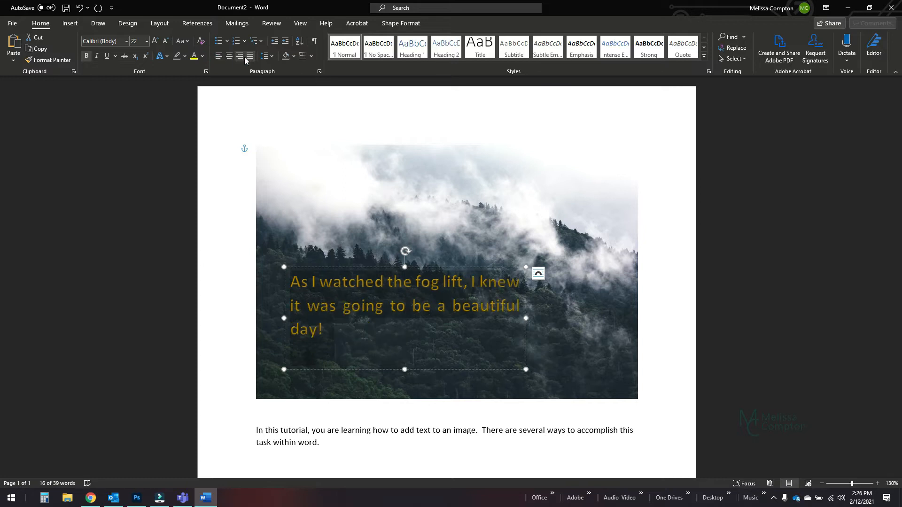
{"action": "left_click", "coordinate": [241, 57]}
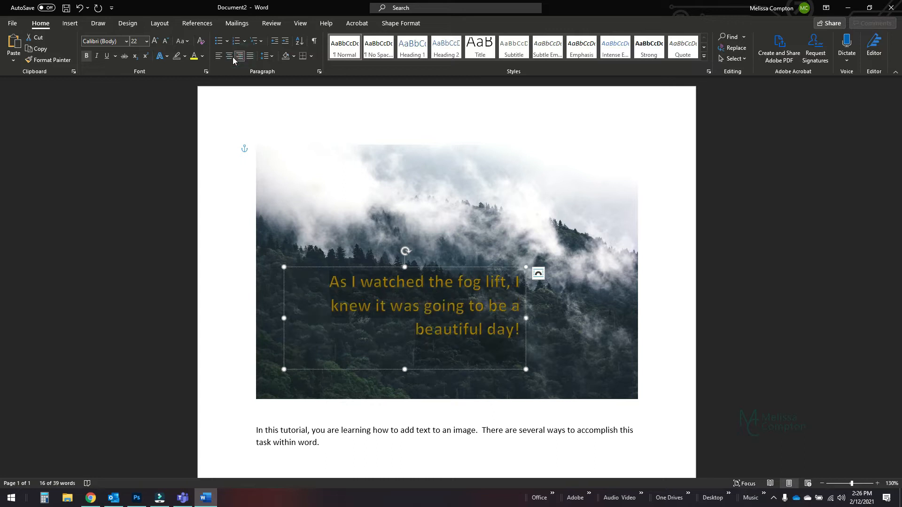
{"action": "left_click", "coordinate": [230, 58]}
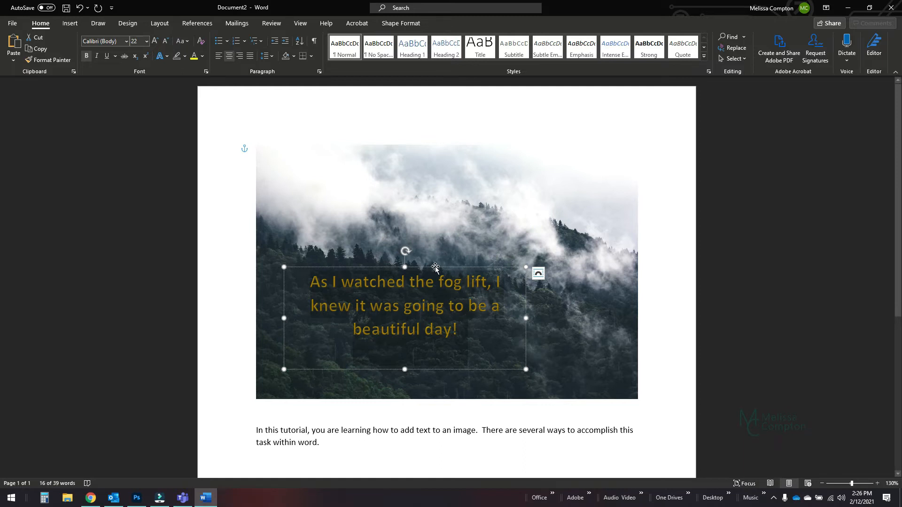
Step: Move the text box to the horizontal center of the picture, over the dark forest in its lower half, and deselect it
{"action": "left_click_drag", "start_coordinate": [436, 268], "coordinate": [463, 224]}
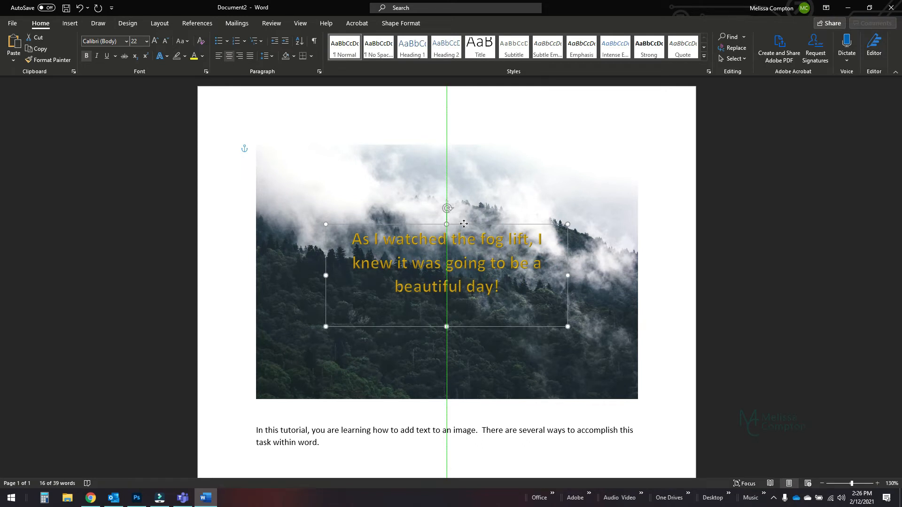
{"action": "left_click_drag", "start_coordinate": [464, 225], "coordinate": [473, 284]}
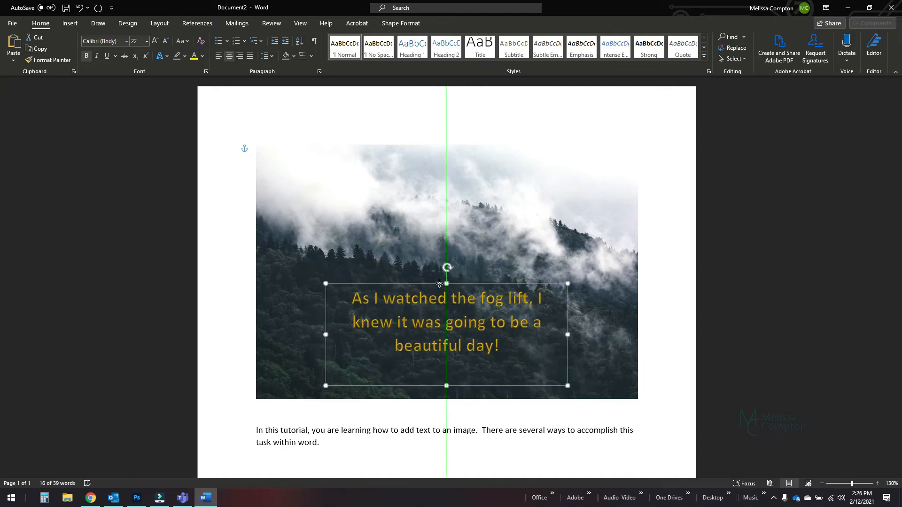
{"action": "left_click", "coordinate": [257, 431]}
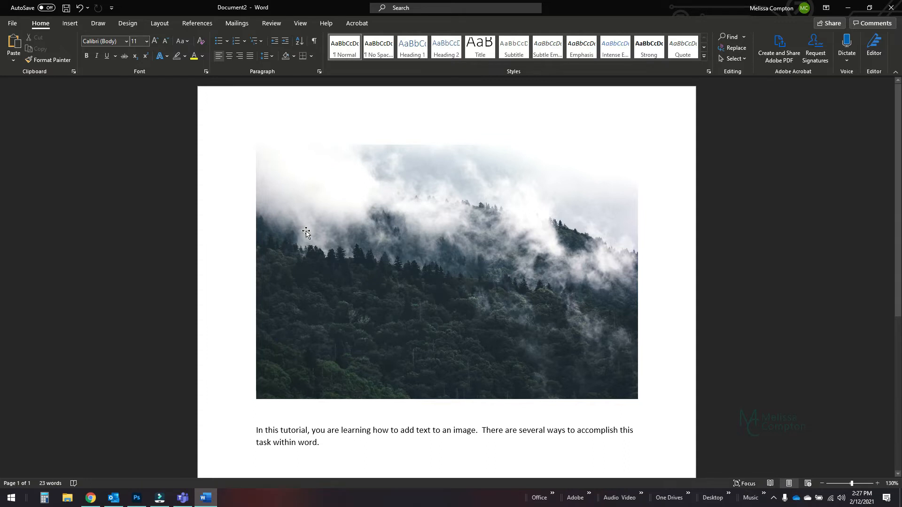
Step: Try out the drawing pens and highlighter, then choose the white pen and set it to the middle preset thickness
{"action": "left_click", "coordinate": [101, 22]}
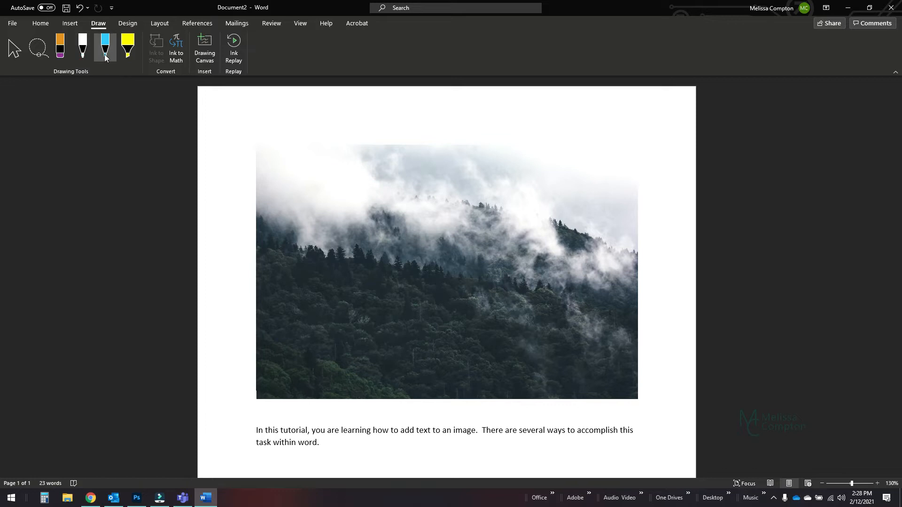
{"action": "left_click", "coordinate": [82, 55]}
{"action": "left_click", "coordinate": [105, 55]}
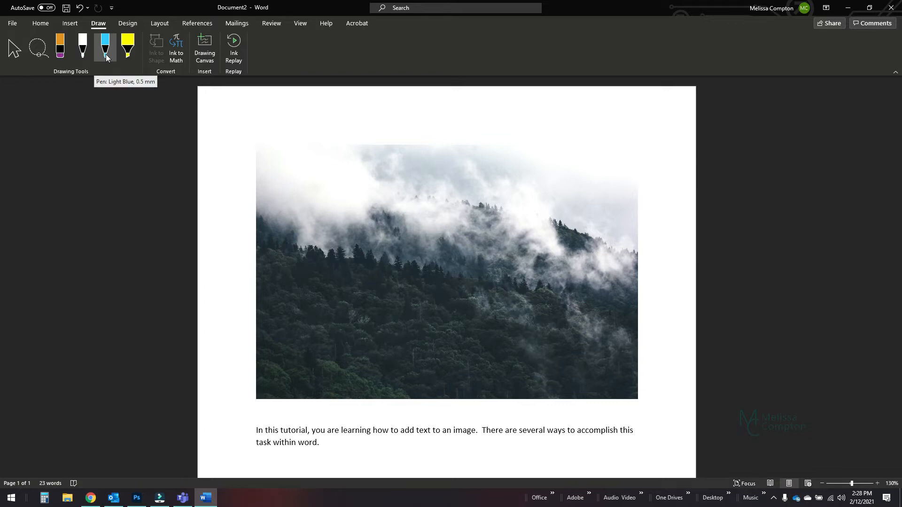
{"action": "left_click", "coordinate": [125, 56]}
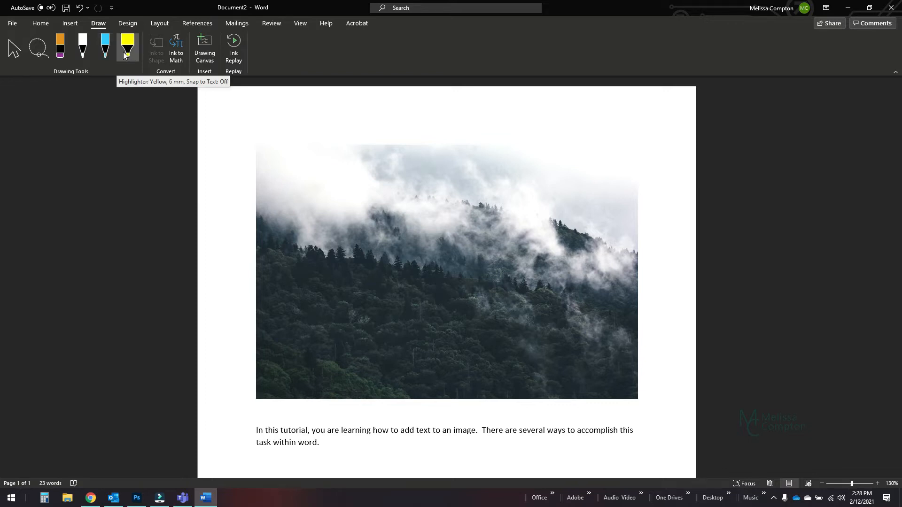
{"action": "left_click", "coordinate": [90, 55]}
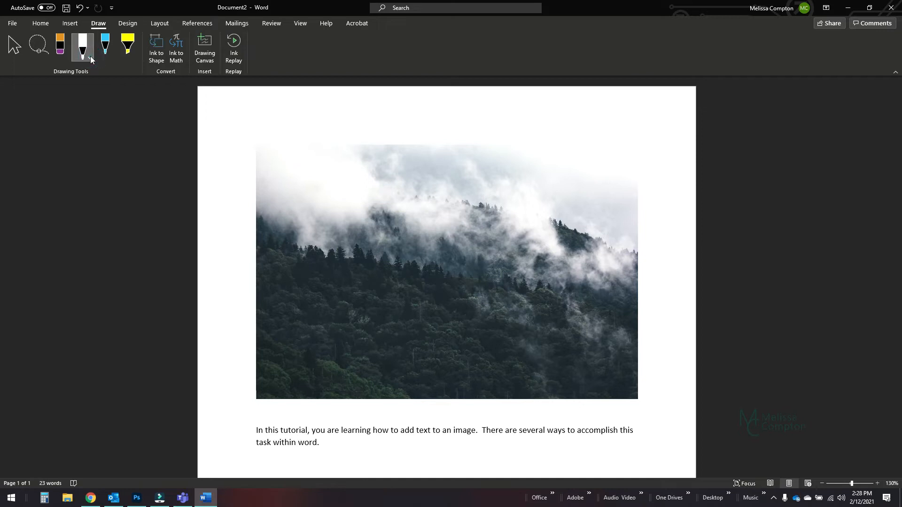
{"action": "left_click", "coordinate": [91, 56]}
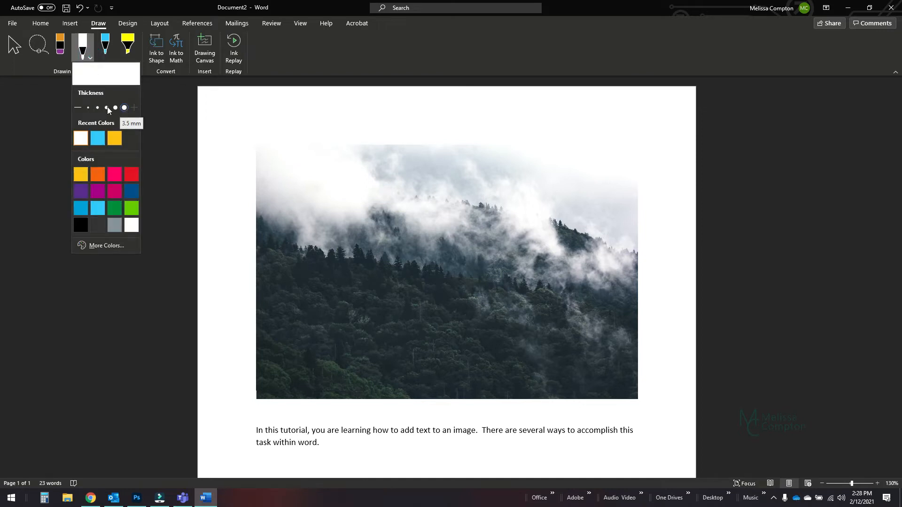
{"action": "left_click", "coordinate": [107, 109]}
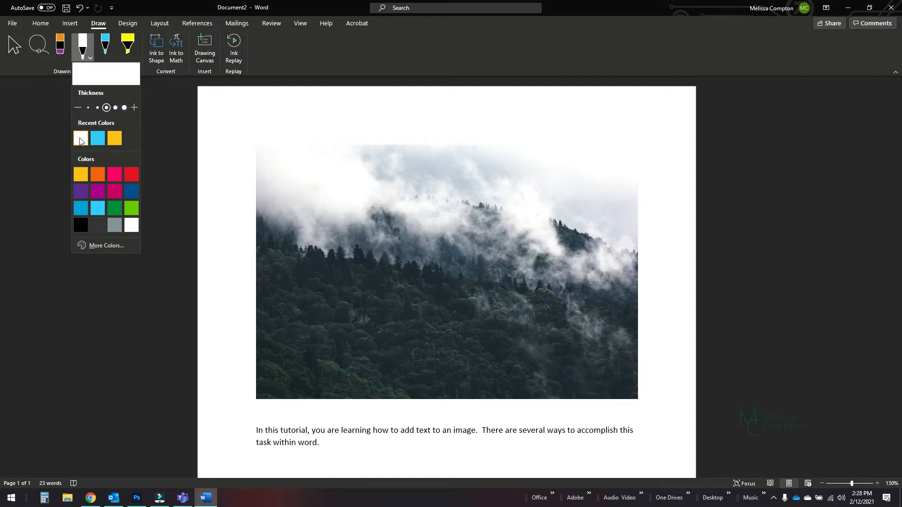
Step: Handwrite "Hello!" with the white pen across the dark forest in the lower half of the picture
{"action": "left_click", "coordinate": [295, 301]}
{"action": "mouse_move", "coordinate": [294, 301]}
{"action": "left_mouse_down"}
{"action": "mouse_move", "coordinate": [317, 314]}
{"action": "mouse_move", "coordinate": [329, 345]}
{"action": "left_mouse_up"}
{"action": "mouse_move", "coordinate": [340, 292]}
{"action": "left_mouse_down"}
{"action": "mouse_move", "coordinate": [317, 326]}
{"action": "mouse_move", "coordinate": [403, 322]}
{"action": "left_mouse_up"}
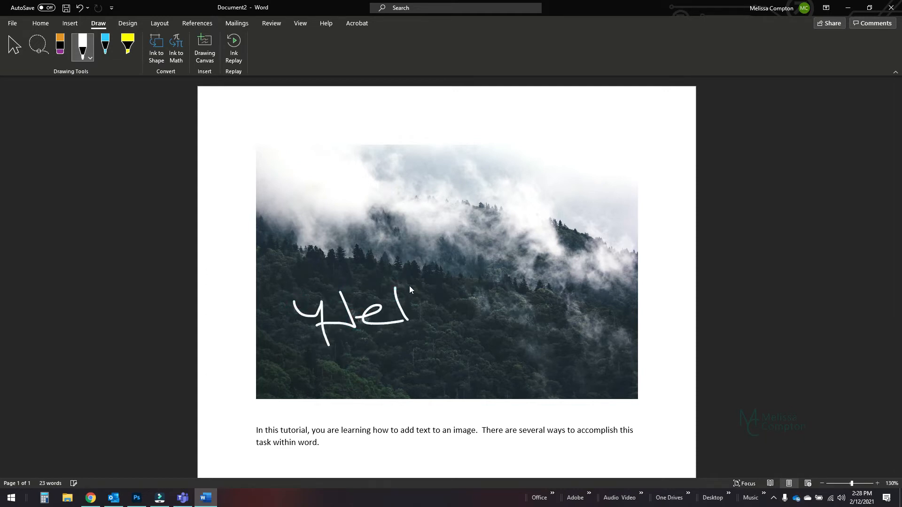
{"action": "left_click_drag", "start_coordinate": [446, 249], "coordinate": [467, 277]}
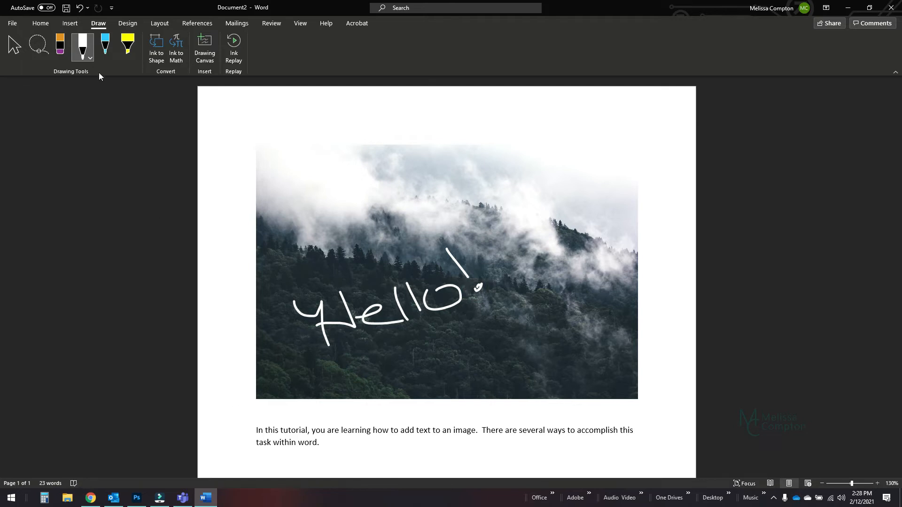
Step: Sketch a three-dimensional box in white above the handwritten word, then erase all the ink from the picture
{"action": "mouse_move", "coordinate": [282, 256]}
{"action": "left_mouse_down"}
{"action": "mouse_move", "coordinate": [364, 269]}
{"action": "mouse_move", "coordinate": [273, 258]}
{"action": "mouse_move", "coordinate": [331, 305]}
{"action": "left_mouse_up"}
{"action": "mouse_move", "coordinate": [312, 262]}
{"action": "left_mouse_down"}
{"action": "mouse_move", "coordinate": [399, 279]}
{"action": "mouse_move", "coordinate": [281, 259]}
{"action": "left_mouse_up"}
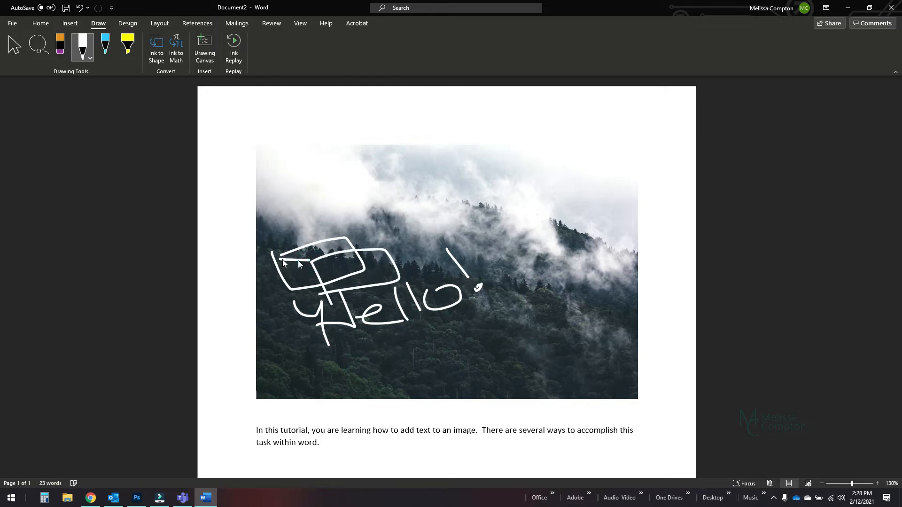
{"action": "left_click_drag", "start_coordinate": [384, 249], "coordinate": [346, 238]}
{"action": "left_click_drag", "start_coordinate": [399, 274], "coordinate": [362, 269]}
{"action": "left_click_drag", "start_coordinate": [327, 296], "coordinate": [285, 285]}
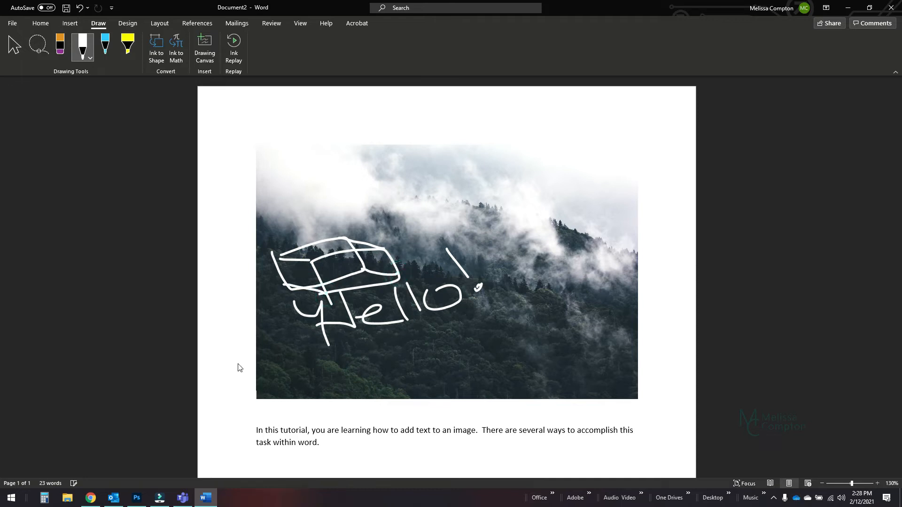
{"action": "left_click", "coordinate": [61, 51]}
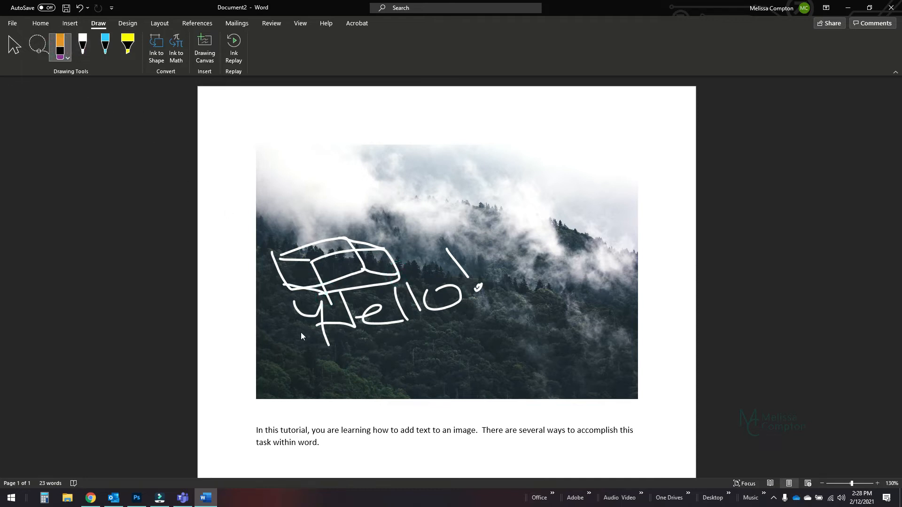
{"action": "mouse_move", "coordinate": [295, 350]}
{"action": "left_mouse_down"}
{"action": "mouse_move", "coordinate": [390, 299]}
{"action": "mouse_move", "coordinate": [473, 275]}
{"action": "mouse_move", "coordinate": [294, 260]}
{"action": "mouse_move", "coordinate": [414, 274]}
{"action": "left_mouse_up"}
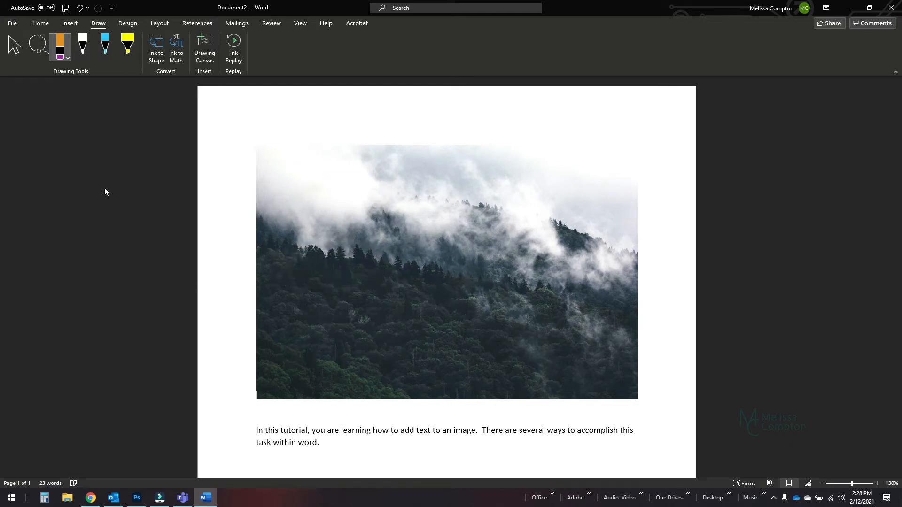
Step: Set the light blue pen to the middle preset thickness and handwrite "Hello" over the dark forest in the picture
{"action": "left_click", "coordinate": [110, 58]}
{"action": "left_click", "coordinate": [112, 60]}
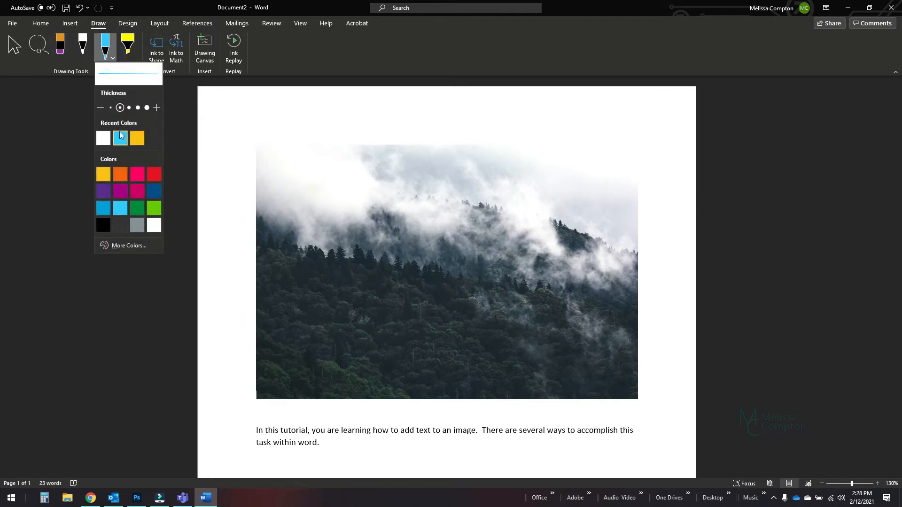
{"action": "left_click", "coordinate": [128, 108]}
{"action": "left_click", "coordinate": [305, 314]}
{"action": "left_click_drag", "start_coordinate": [293, 306], "coordinate": [328, 341]}
{"action": "mouse_move", "coordinate": [340, 299]}
{"action": "left_mouse_down"}
{"action": "mouse_move", "coordinate": [346, 332]}
{"action": "mouse_move", "coordinate": [364, 324]}
{"action": "left_mouse_up"}
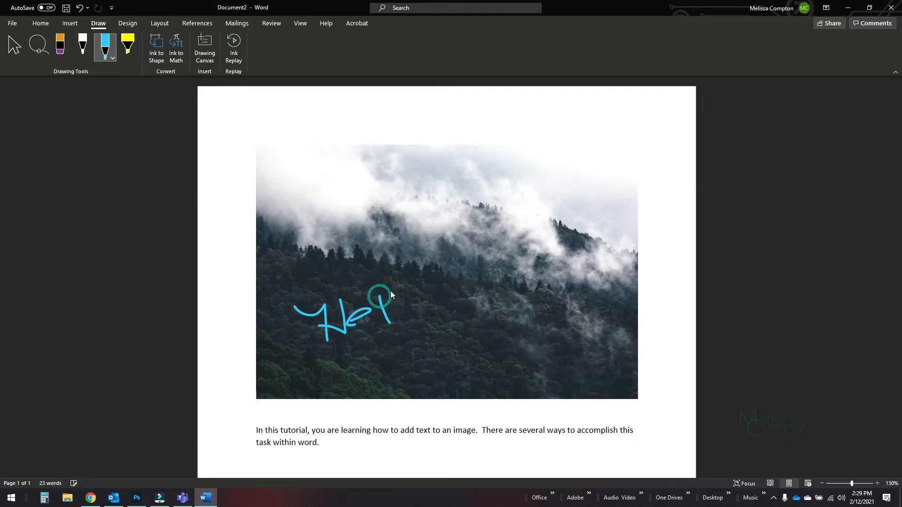
{"action": "left_click_drag", "start_coordinate": [414, 299], "coordinate": [442, 295]}
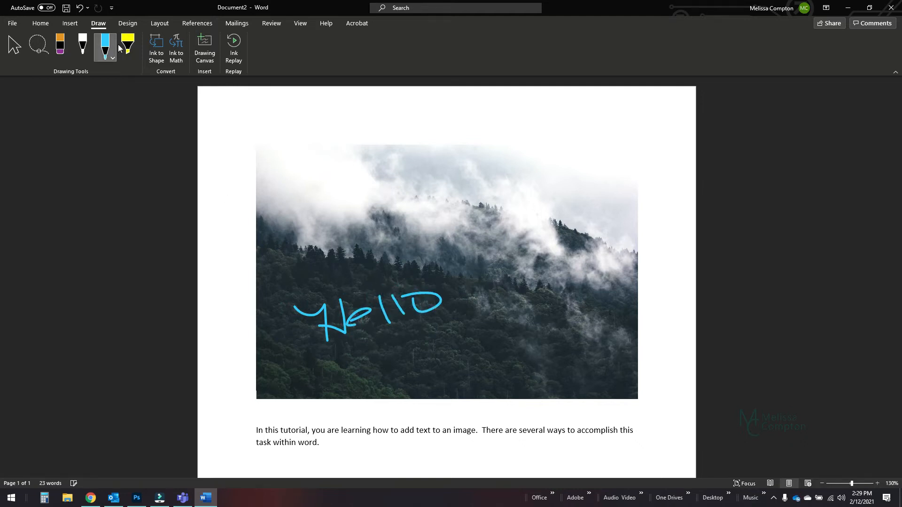
Step: Highlight the handwritten word and two patches of the misty hills in yellow, then erase all the ink from the picture
{"action": "left_click", "coordinate": [131, 51]}
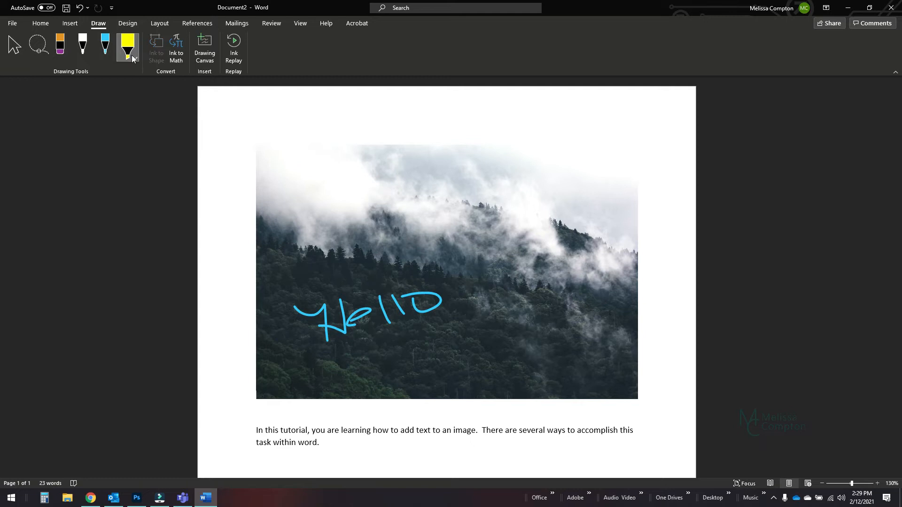
{"action": "left_click", "coordinate": [135, 59]}
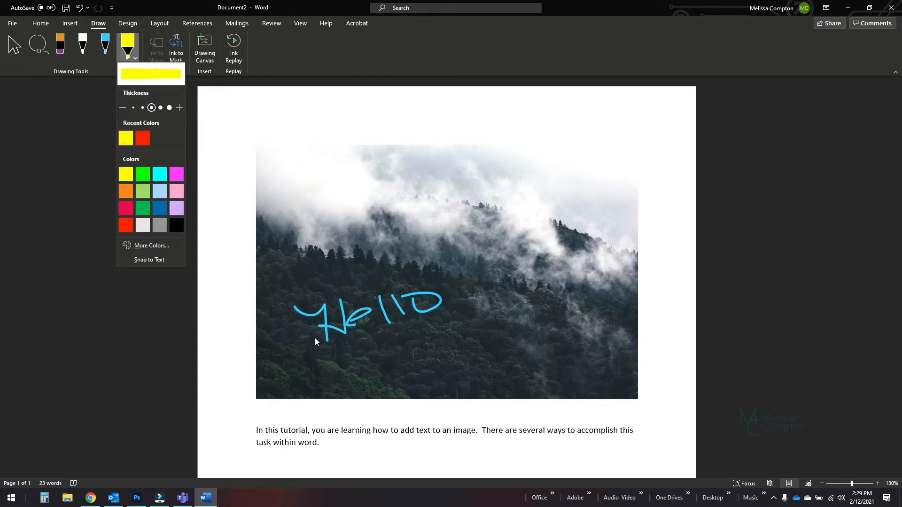
{"action": "mouse_move", "coordinate": [322, 337]}
{"action": "left_mouse_down"}
{"action": "mouse_move", "coordinate": [363, 308]}
{"action": "mouse_move", "coordinate": [387, 306]}
{"action": "left_mouse_up"}
{"action": "mouse_move", "coordinate": [384, 240]}
{"action": "left_mouse_down"}
{"action": "mouse_move", "coordinate": [373, 237]}
{"action": "mouse_move", "coordinate": [440, 220]}
{"action": "left_mouse_up"}
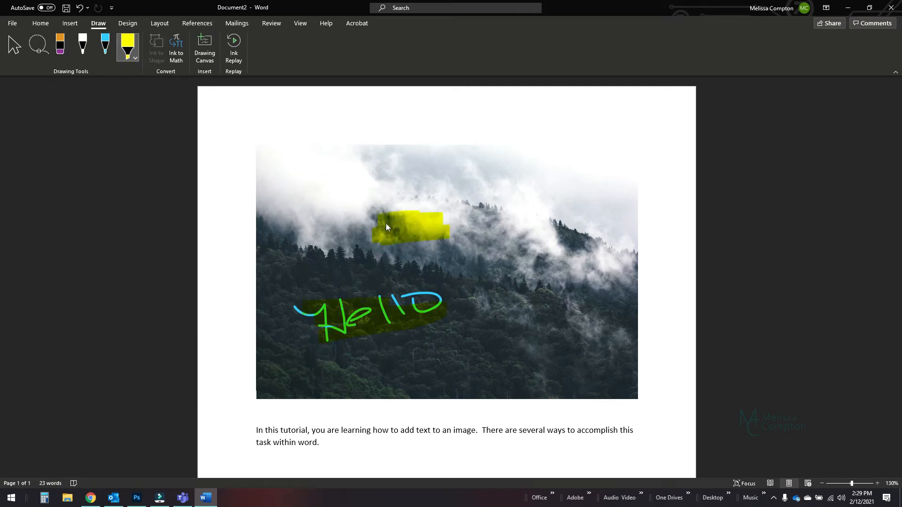
{"action": "left_click_drag", "start_coordinate": [558, 270], "coordinate": [559, 255]}
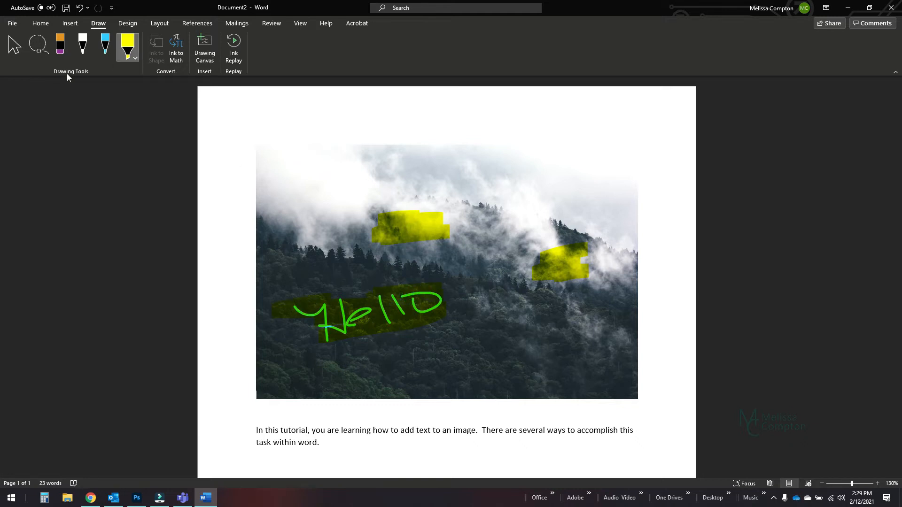
{"action": "left_click", "coordinate": [60, 47]}
{"action": "mouse_move", "coordinate": [283, 335]}
{"action": "left_mouse_down"}
{"action": "mouse_move", "coordinate": [387, 306]}
{"action": "mouse_move", "coordinate": [332, 320]}
{"action": "left_mouse_up"}
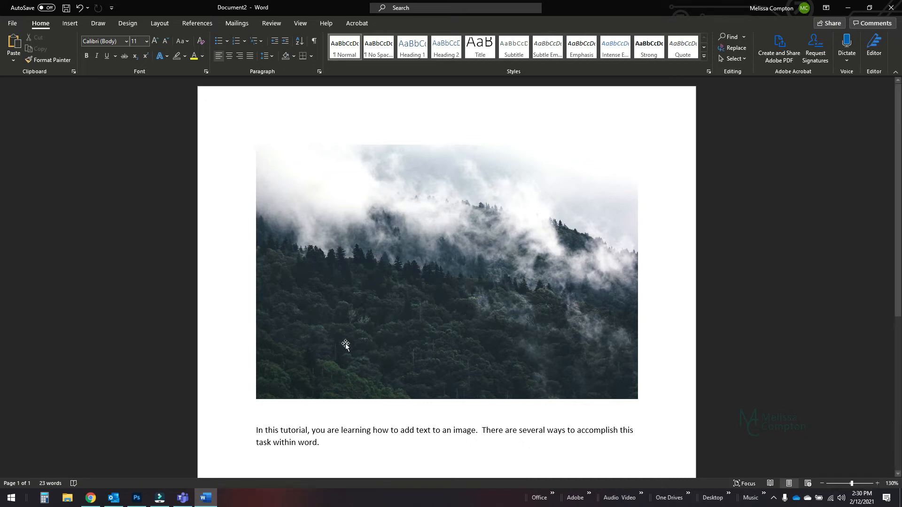
Step: Set the picture's text wrapping to Behind Text and move it slightly down so its upper edge sits just above the paragraph
{"action": "left_click", "coordinate": [256, 431]}
{"action": "left_click", "coordinate": [414, 273]}
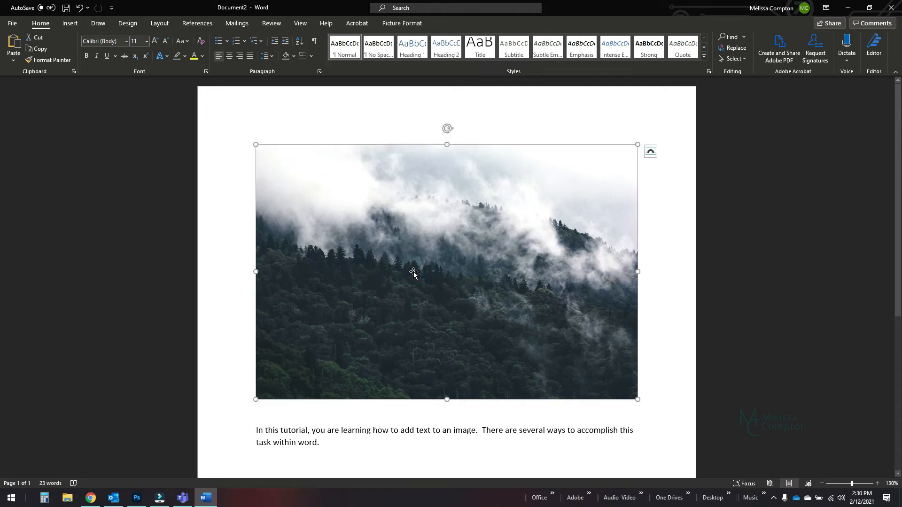
{"action": "left_click", "coordinate": [650, 153]}
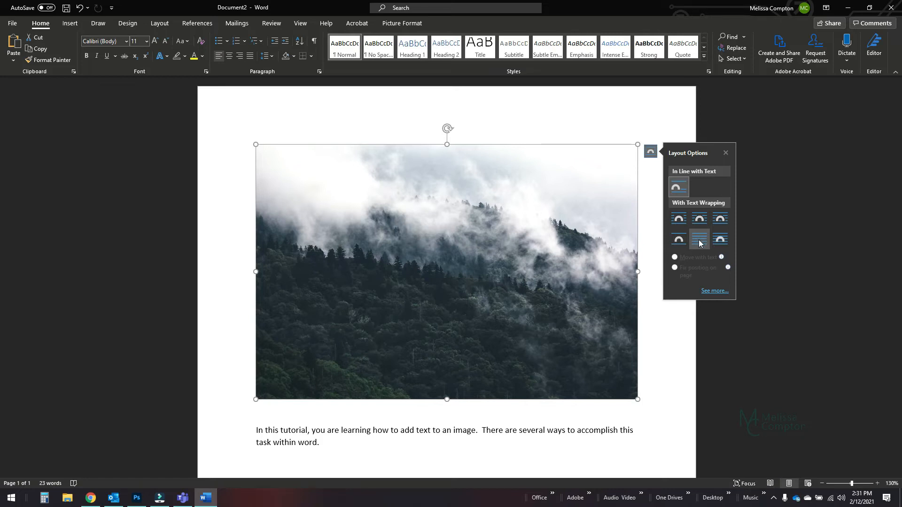
{"action": "left_click", "coordinate": [697, 239]}
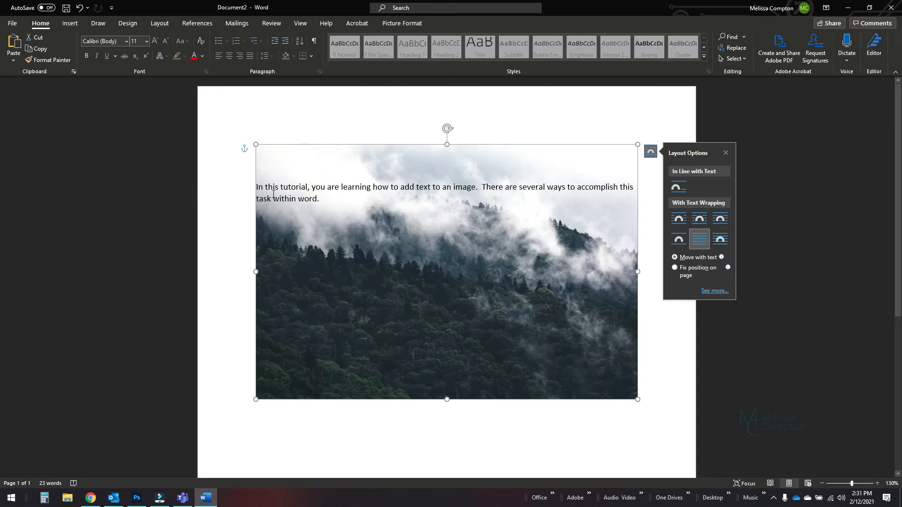
{"action": "left_click", "coordinate": [726, 153]}
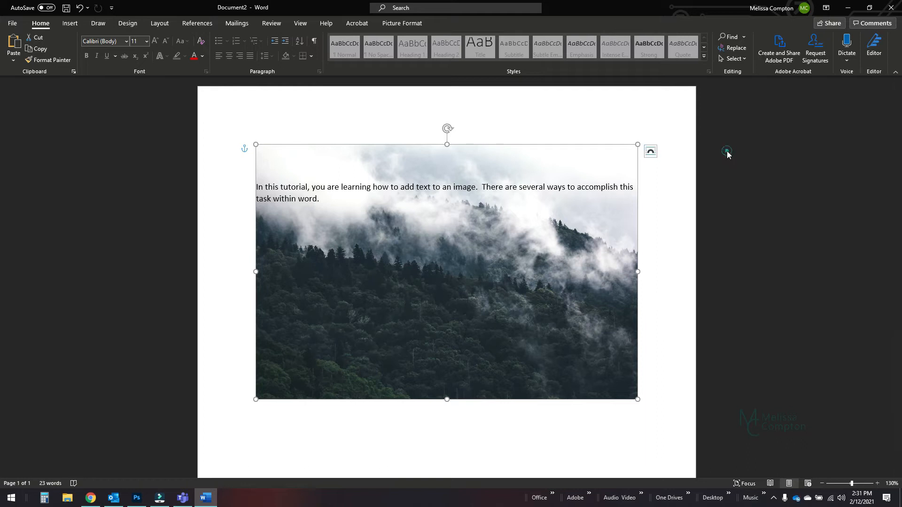
{"action": "left_click", "coordinate": [387, 276]}
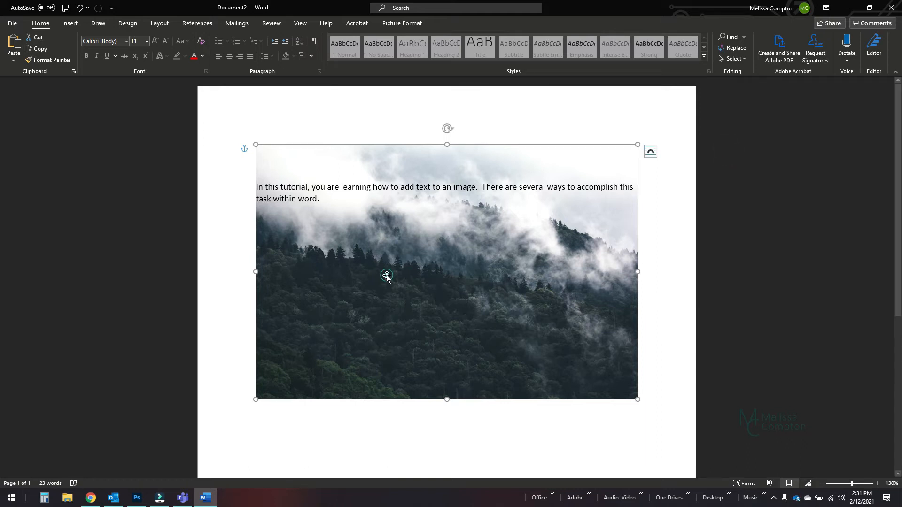
{"action": "mouse_move", "coordinate": [387, 275]}
{"action": "left_mouse_down"}
{"action": "mouse_move", "coordinate": [379, 218]}
{"action": "mouse_move", "coordinate": [423, 228]}
{"action": "mouse_move", "coordinate": [386, 230]}
{"action": "mouse_move", "coordinate": [408, 258]}
{"action": "mouse_move", "coordinate": [382, 315]}
{"action": "mouse_move", "coordinate": [386, 231]}
{"action": "mouse_move", "coordinate": [389, 319]}
{"action": "mouse_move", "coordinate": [395, 284]}
{"action": "left_mouse_up"}
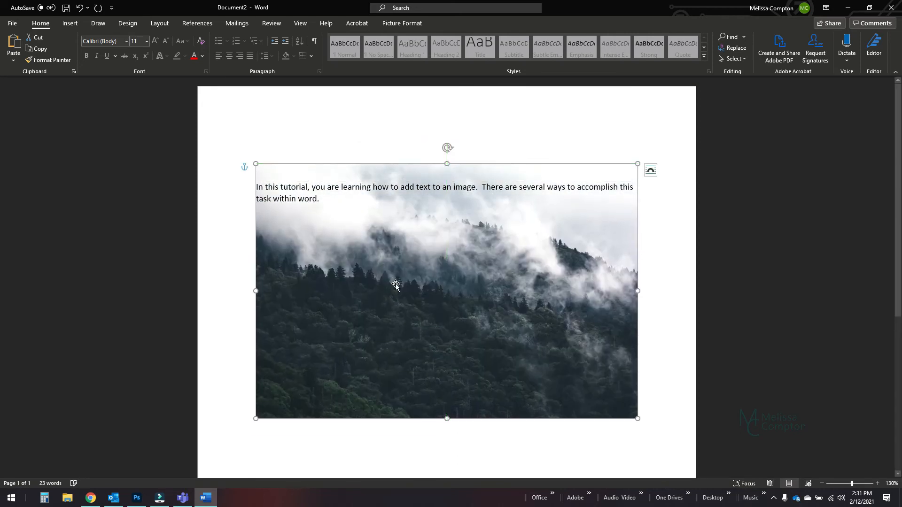
Step: Format the whole paragraph over the picture in bold at font size 22
{"action": "left_click", "coordinate": [325, 199]}
{"action": "left_click", "coordinate": [325, 199]}
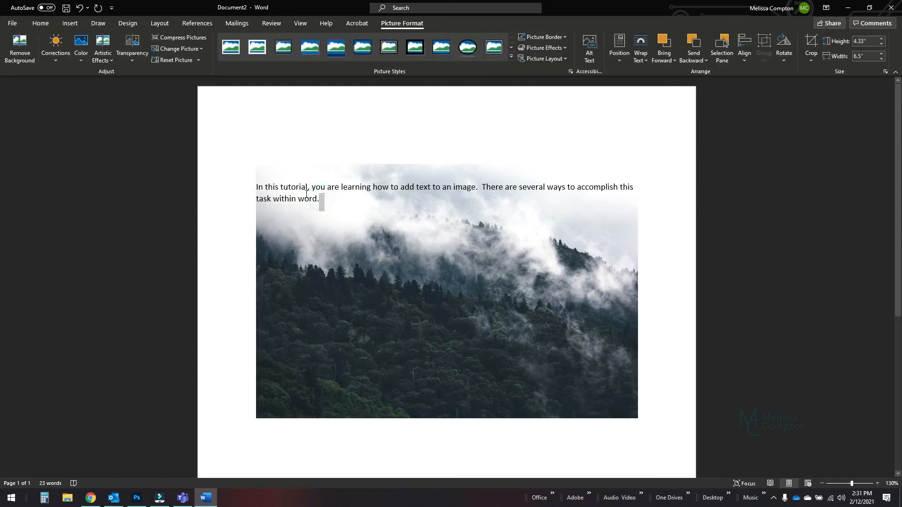
{"action": "left_click_drag", "start_coordinate": [325, 200], "coordinate": [257, 190]}
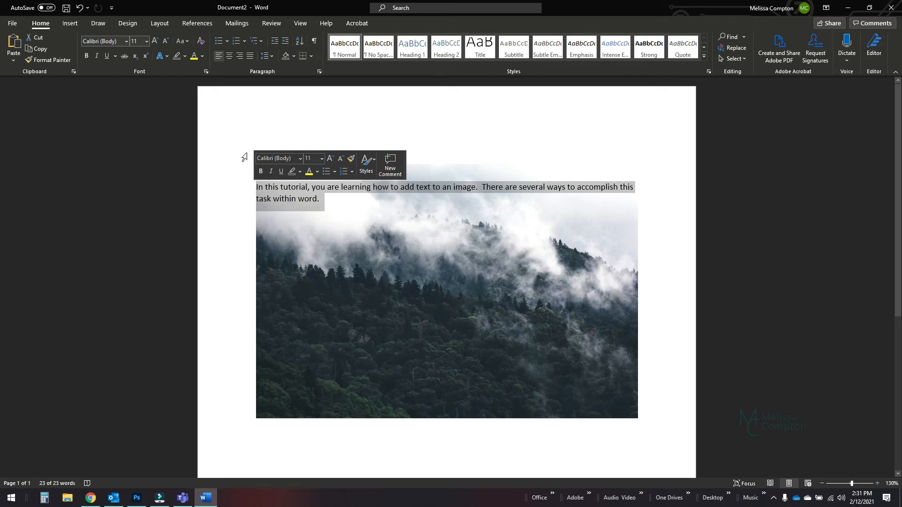
{"action": "left_click", "coordinate": [139, 43]}
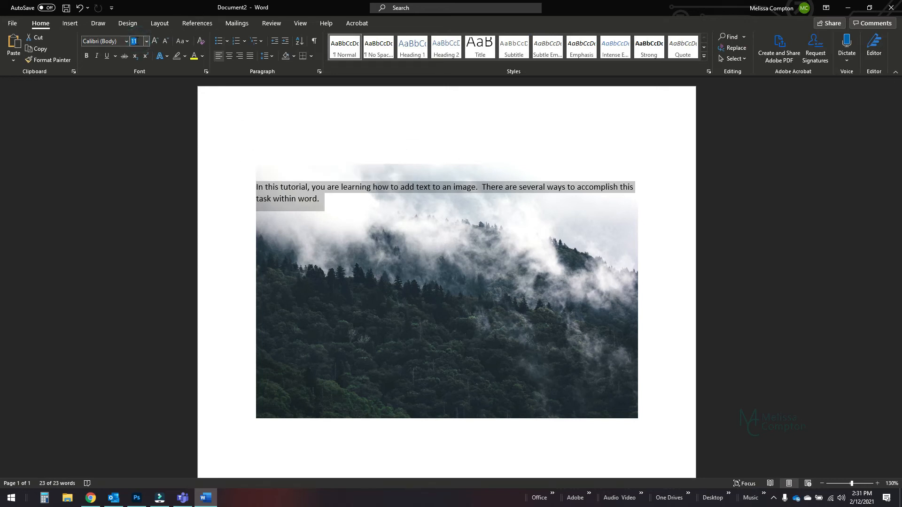
{"action": "type", "text": "22"}
{"action": "key", "text": "ctrl+b"}
Step: Color the selected paragraph white and center it over the picture
{"action": "left_click", "coordinate": [202, 57]}
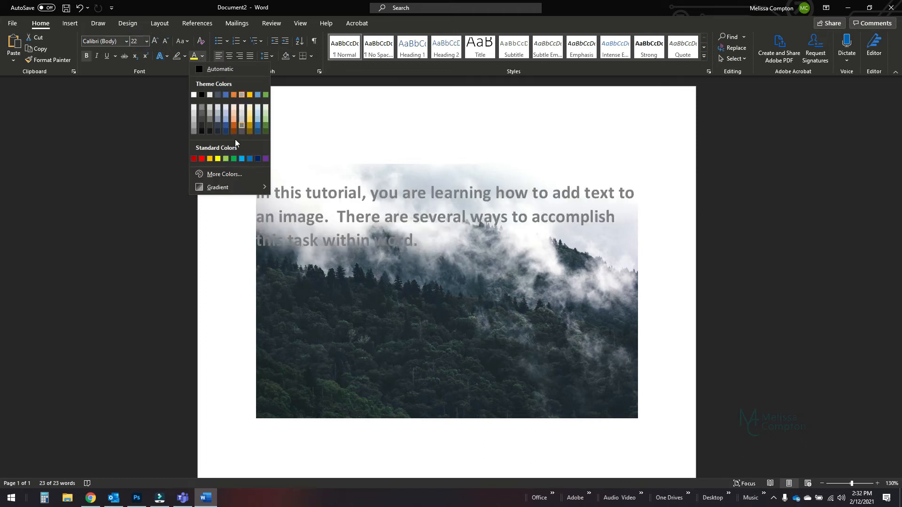
{"action": "left_click", "coordinate": [223, 95]}
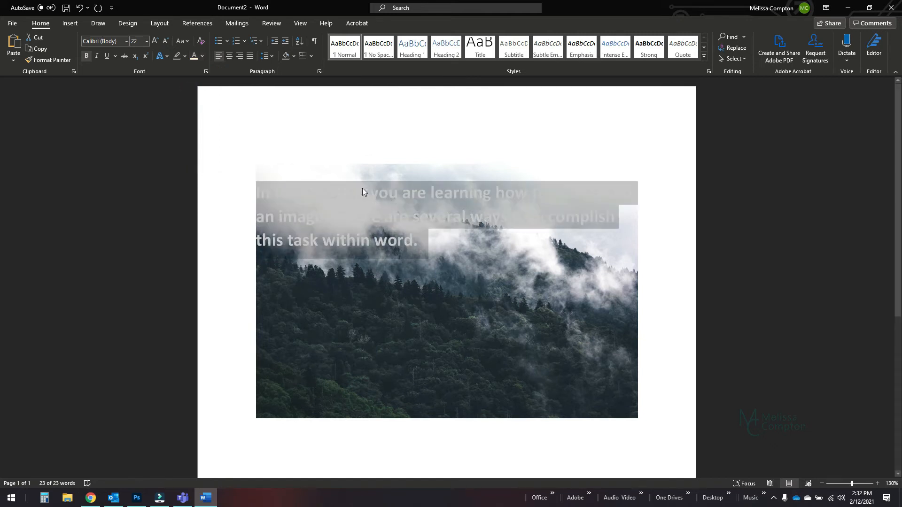
{"action": "left_click", "coordinate": [228, 55]}
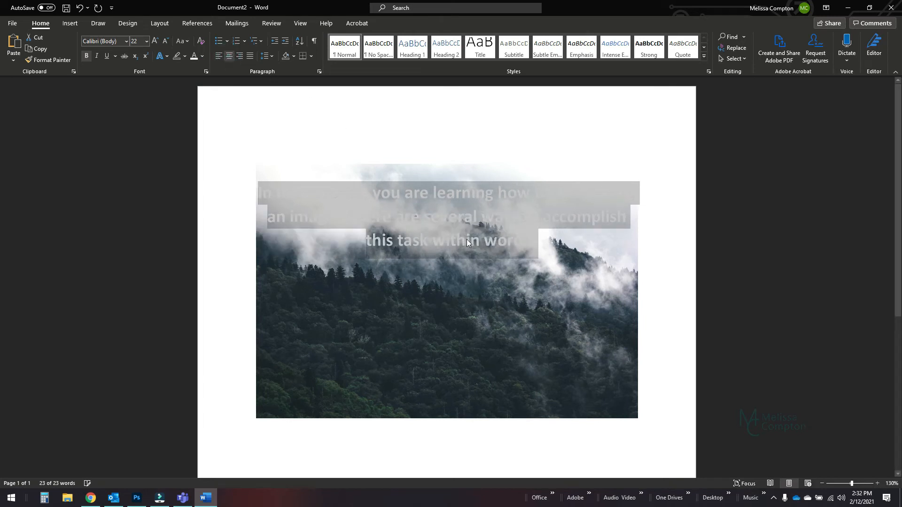
Step: Deselect the text and move the picture up the page so the paragraph lies across its middle
{"action": "left_click", "coordinate": [443, 190]}
{"action": "left_click", "coordinate": [540, 291]}
{"action": "left_click_drag", "start_coordinate": [539, 291], "coordinate": [541, 227]}
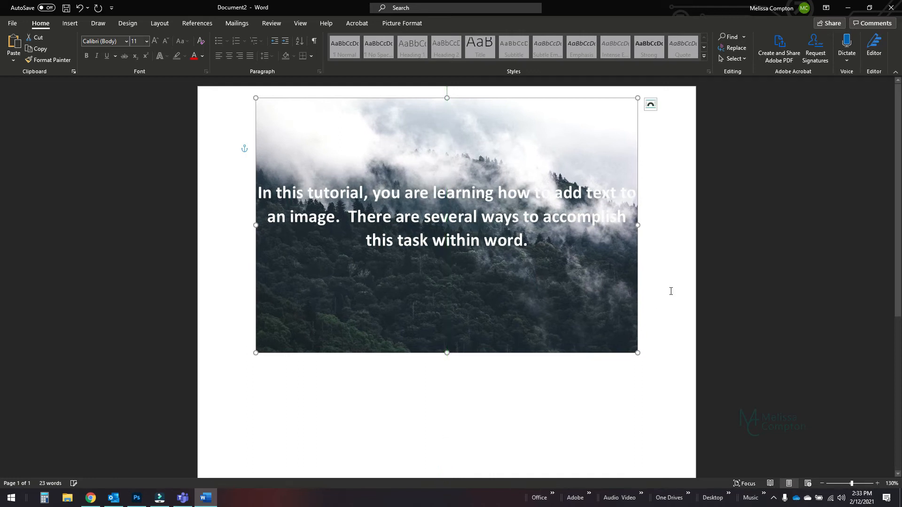